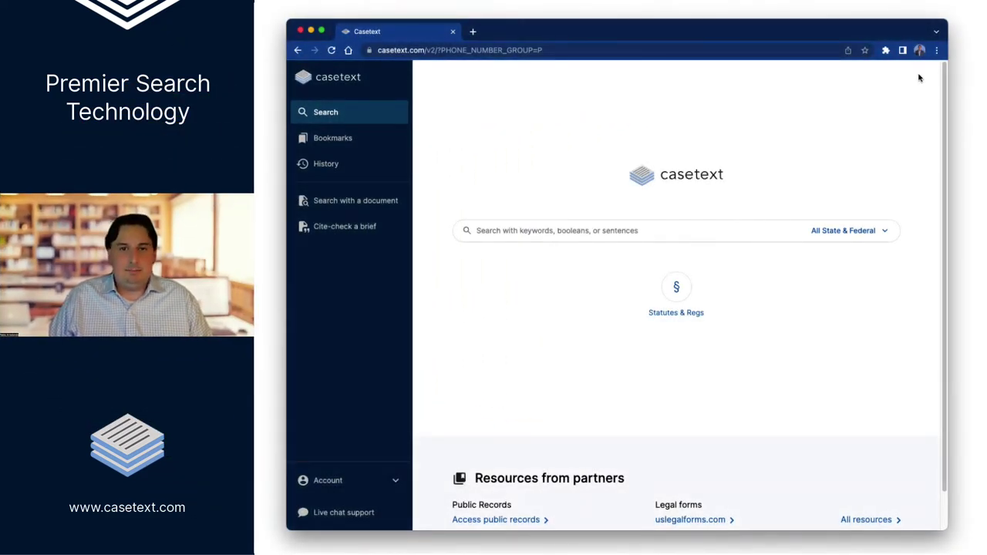
Parallel Search the sentence 'McVader's termination of Skywalker for refusal to wear a mask cannot be construed as…'.
click(703, 237)
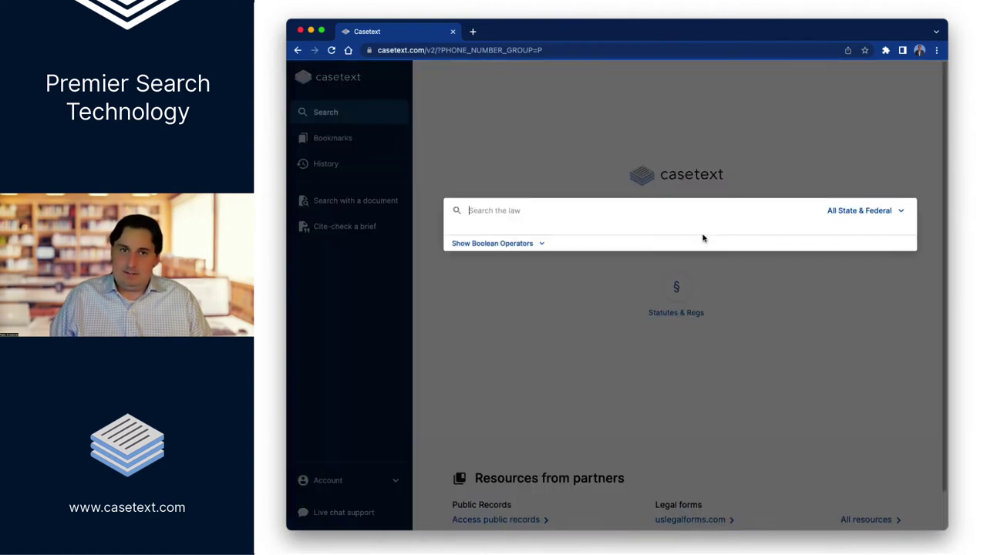
text(M)
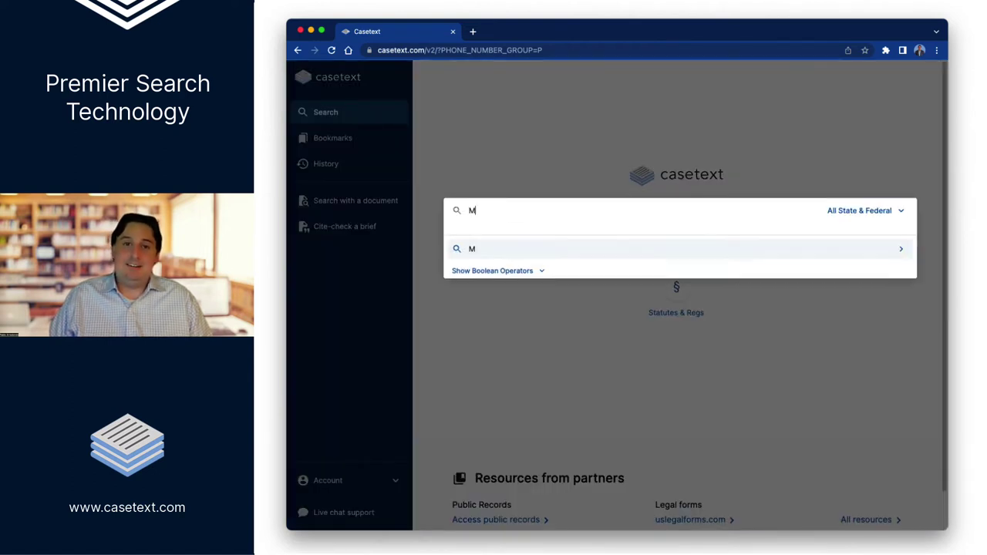
text(cVader's termination of Skywalker for re)
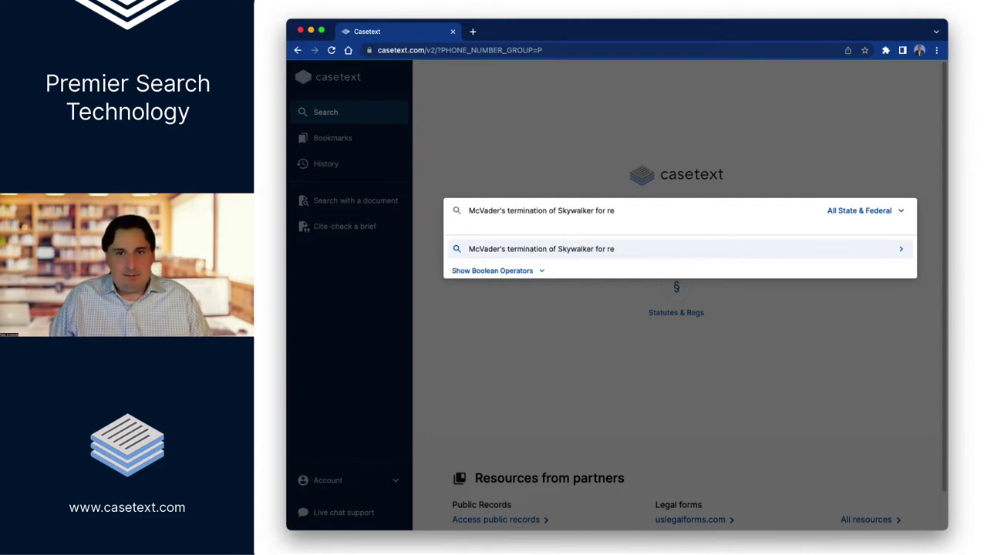
text(fusal )
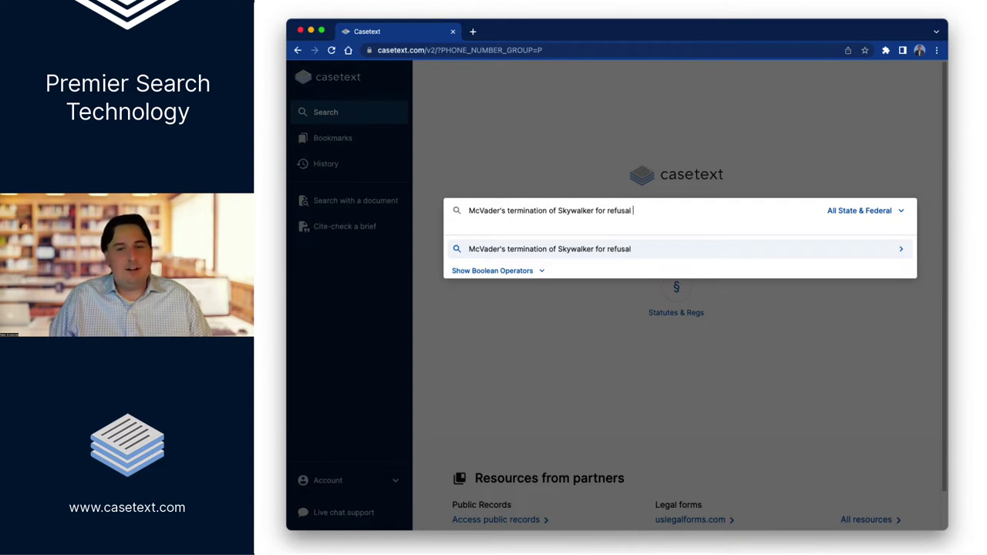
text(to wear a mask )
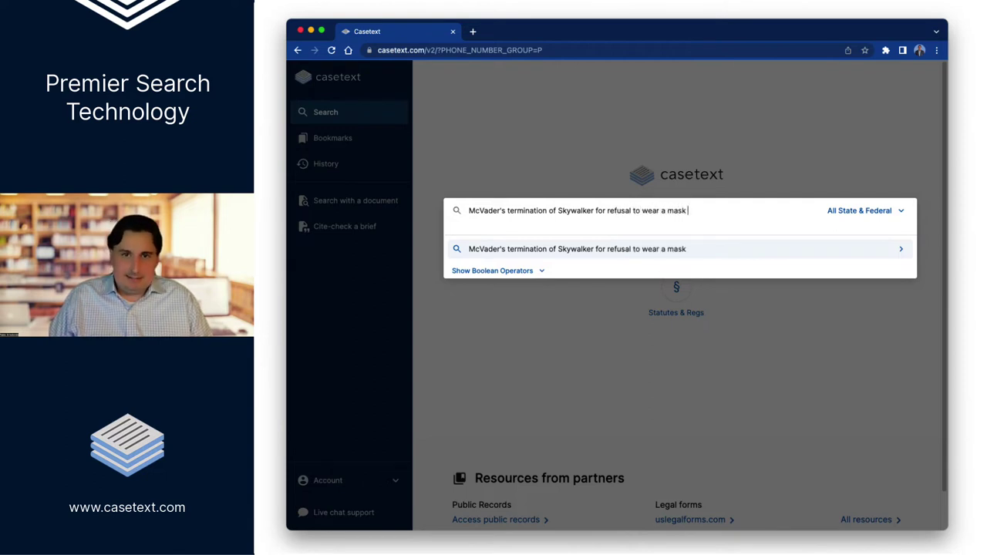
text(cannot be constru)
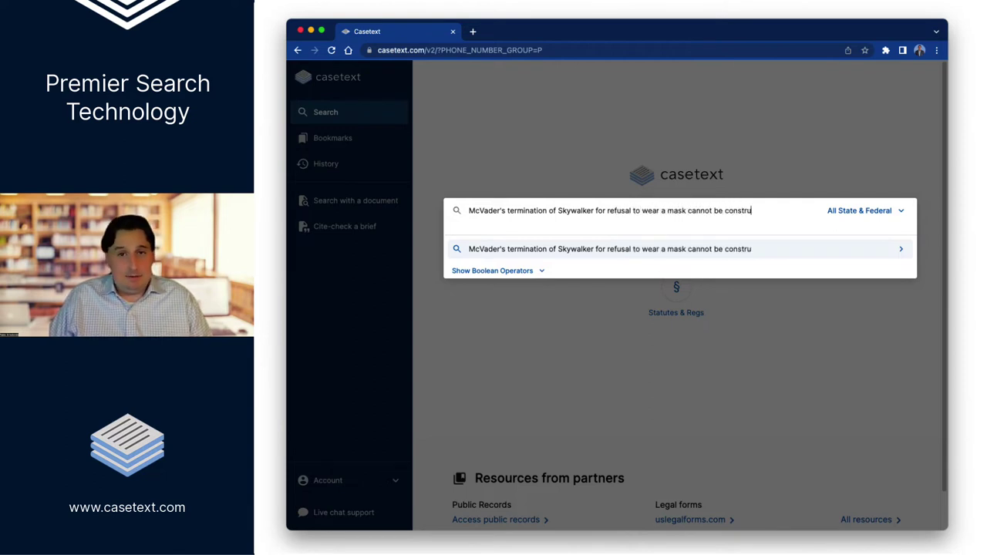
text(ed as discr)
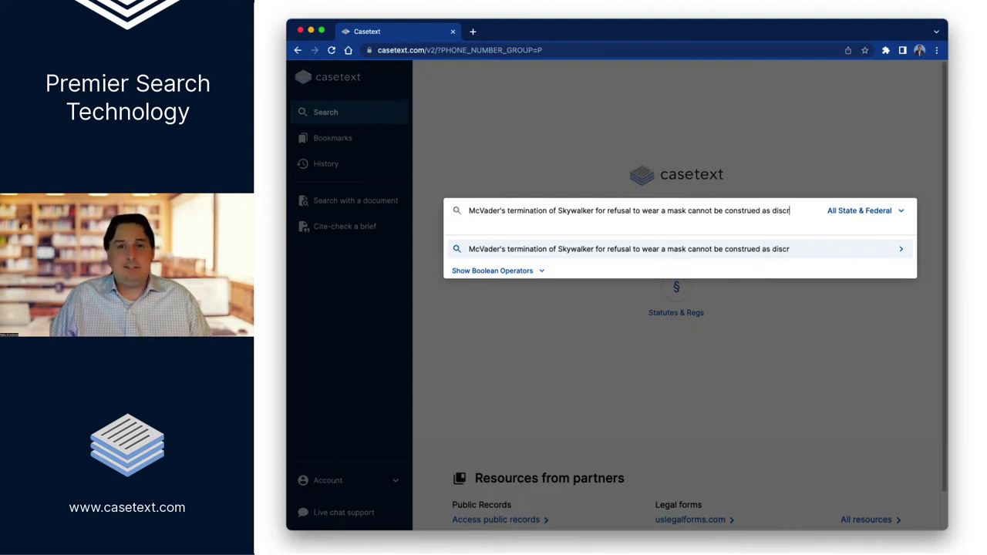
text(iminatory.)
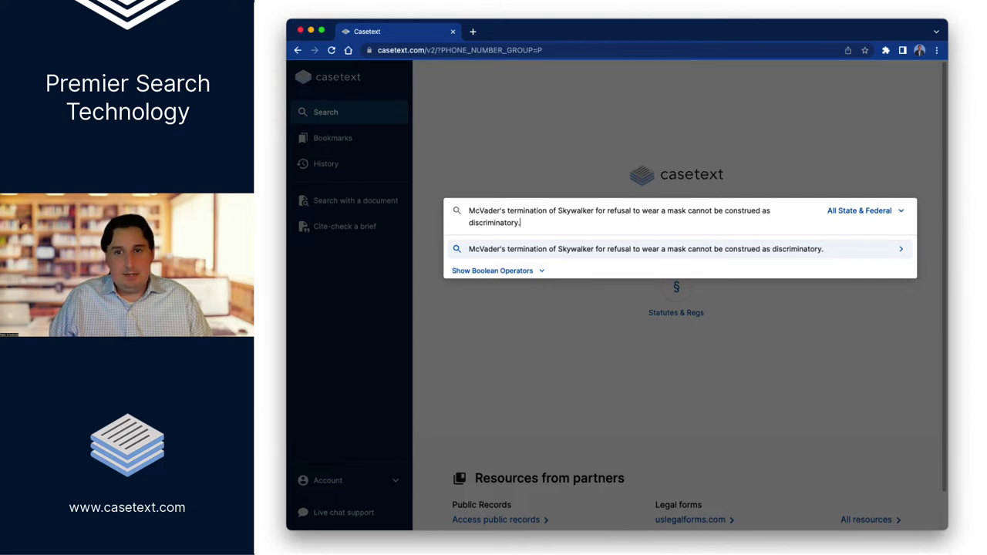
key(Return)
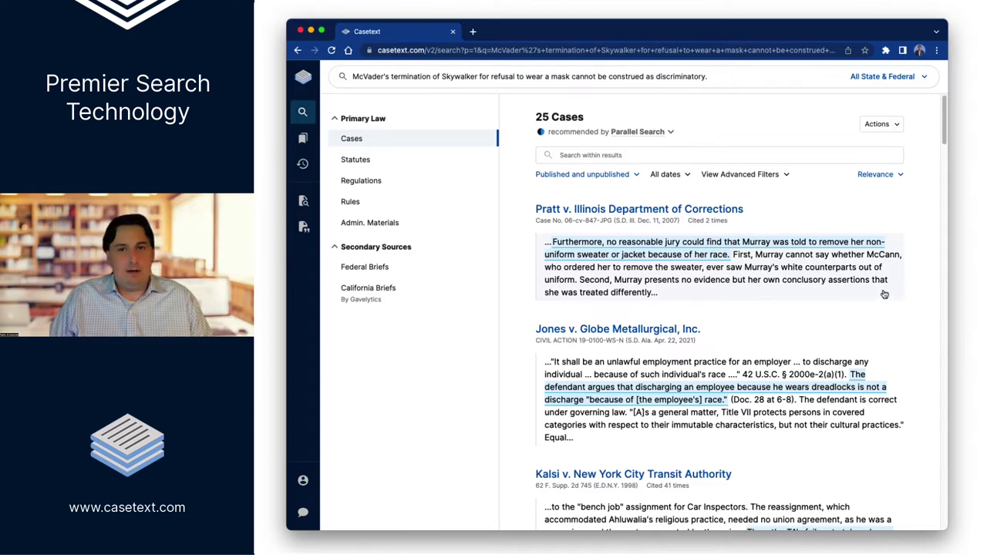
drag(942, 143, 942, 182)
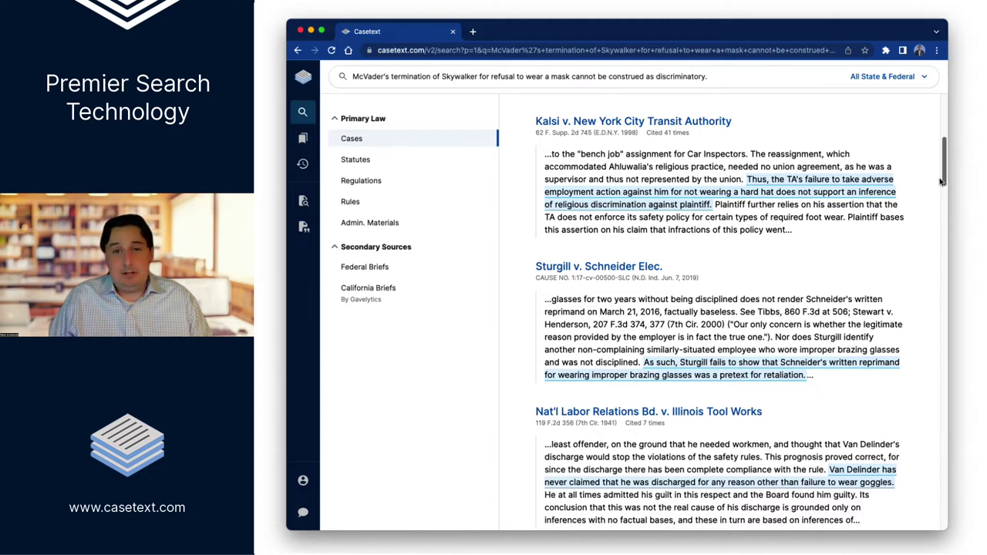
Scroll through the mask-refusal Parallel Search results with the scrollbar.
drag(941, 181, 941, 190)
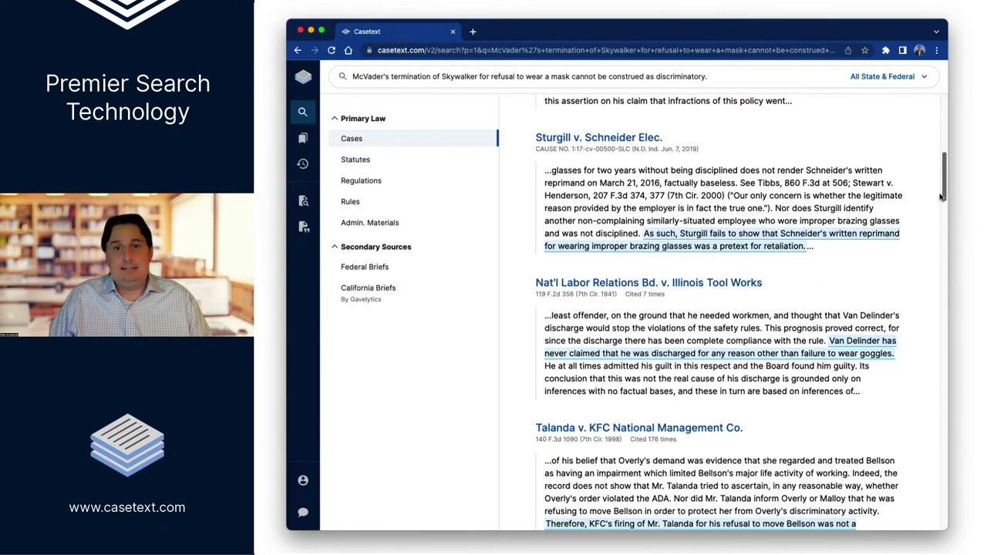
drag(940, 196, 940, 200)
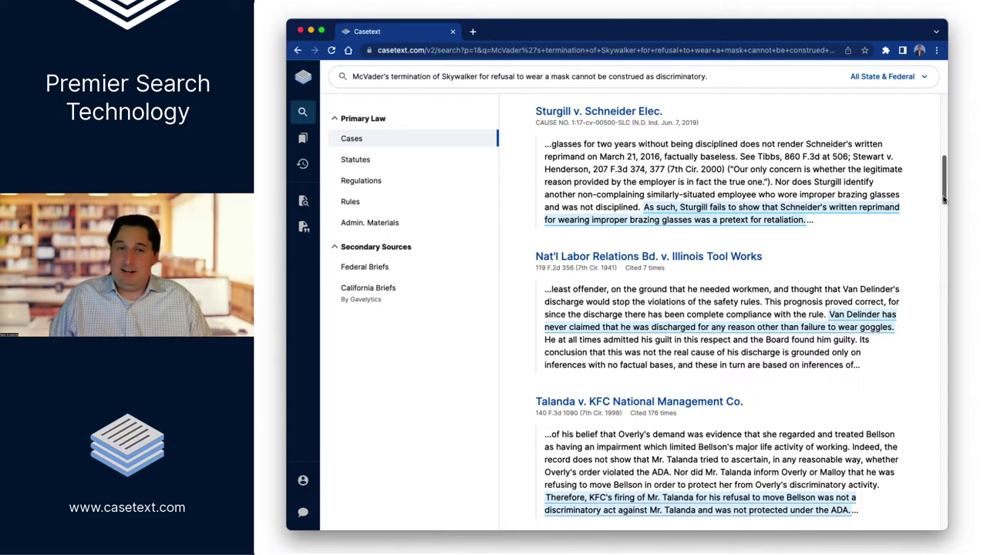
drag(944, 199, 943, 133)
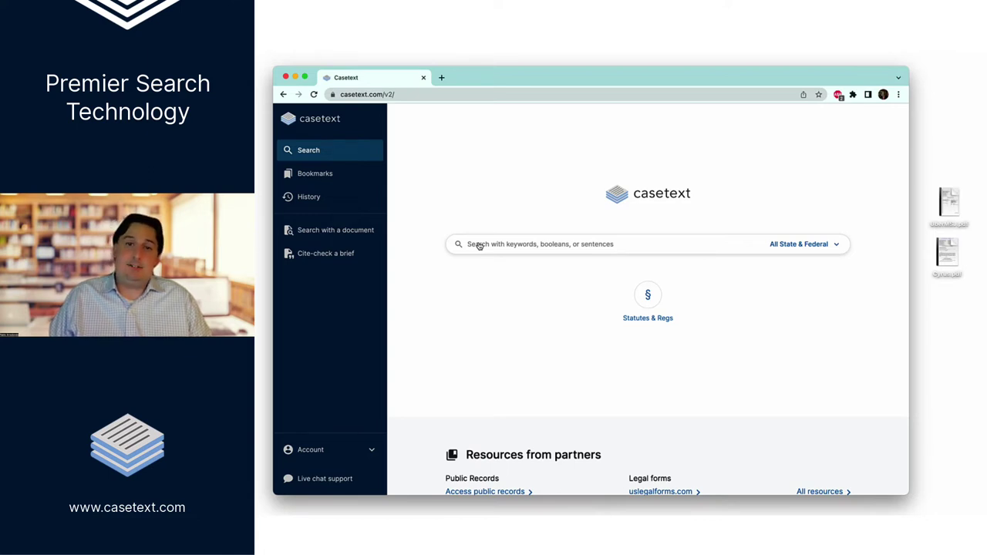
click(478, 245)
text(cop)
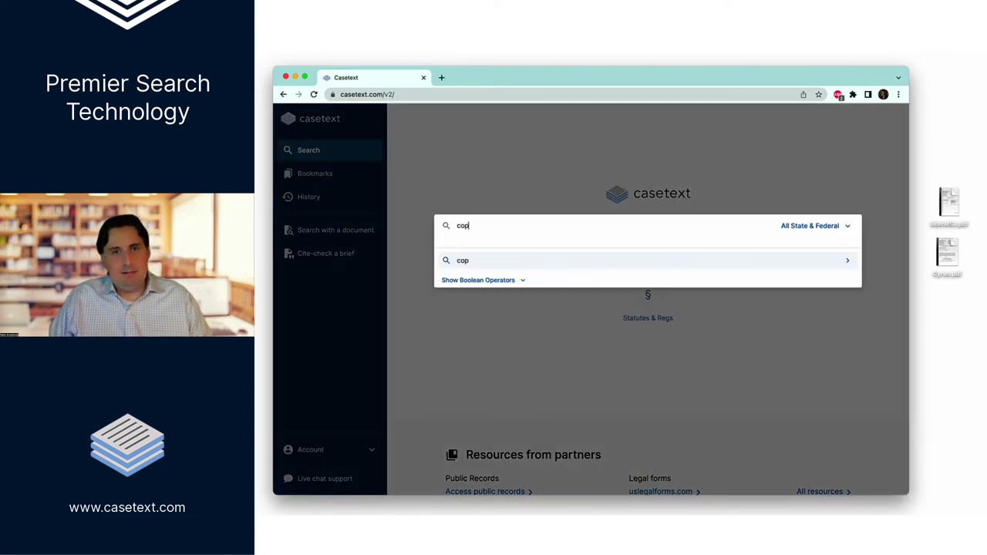
text(yright)
key(Return)
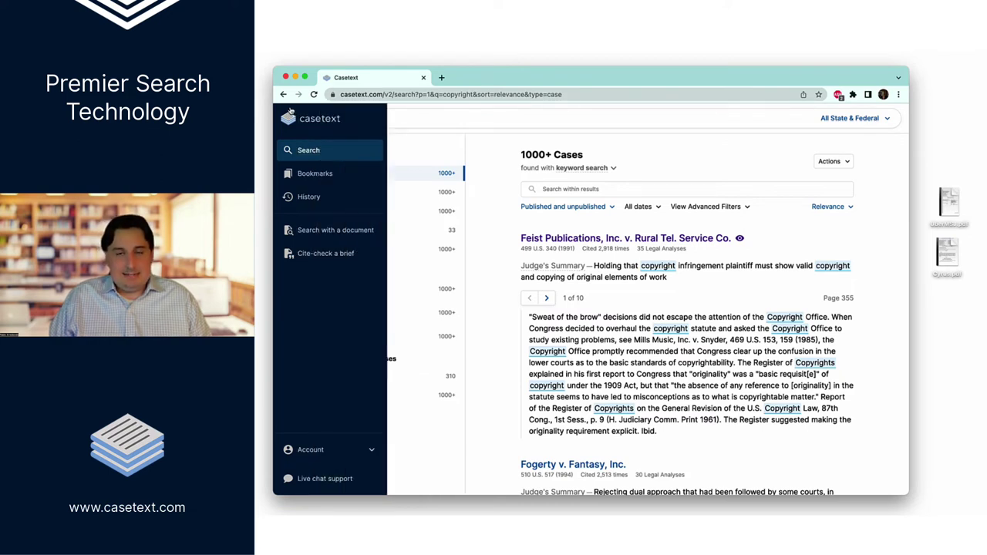
click(289, 117)
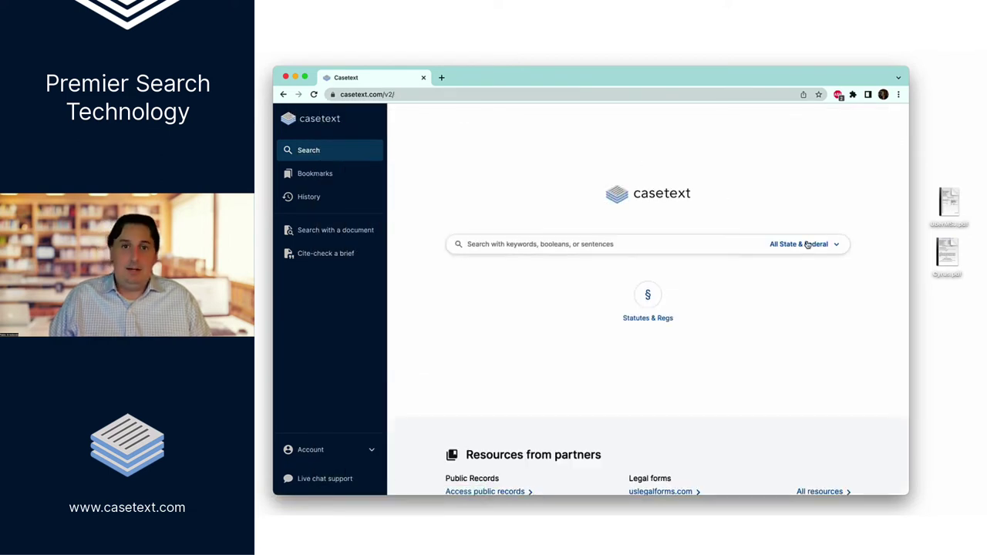
click(942, 252)
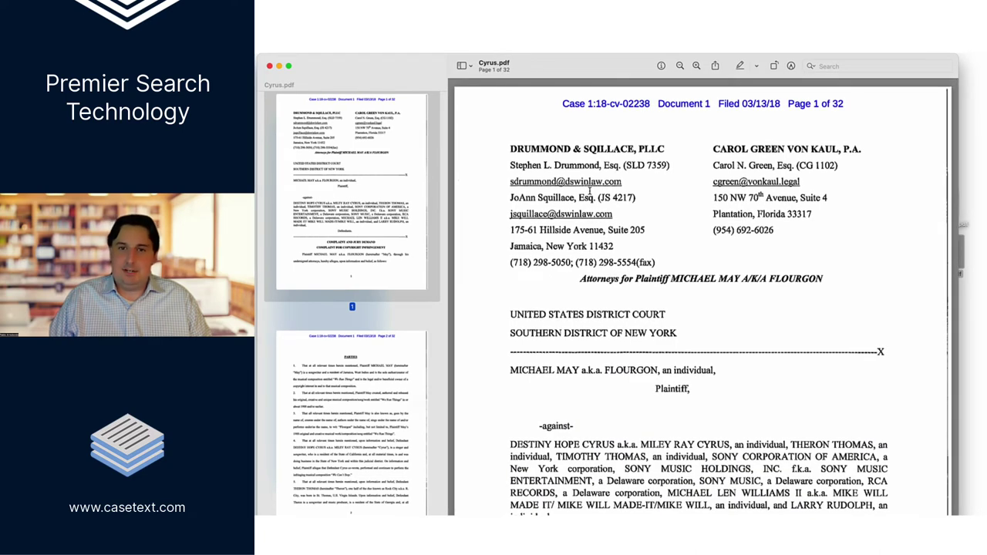
scroll(590, 192, down, 5)
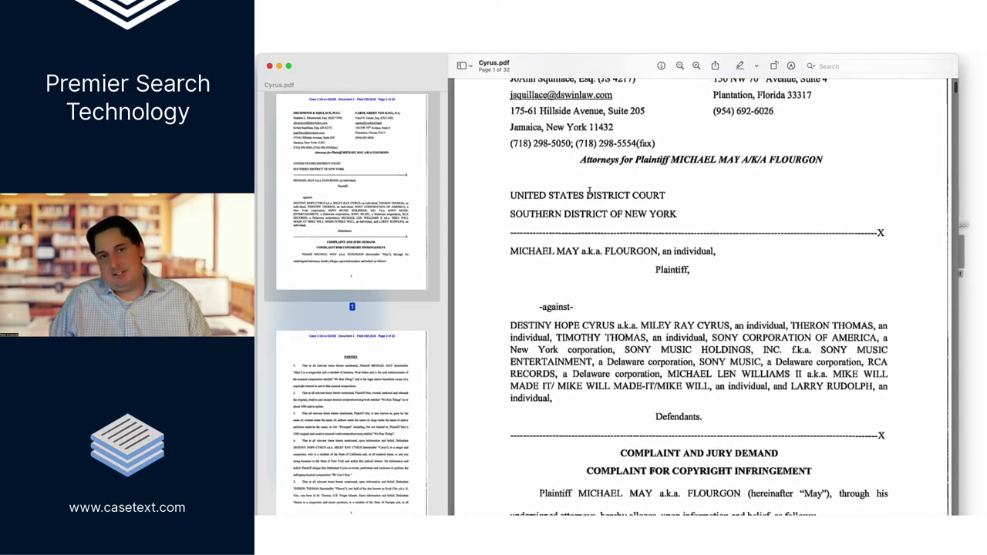
scroll(590, 191, down, 2)
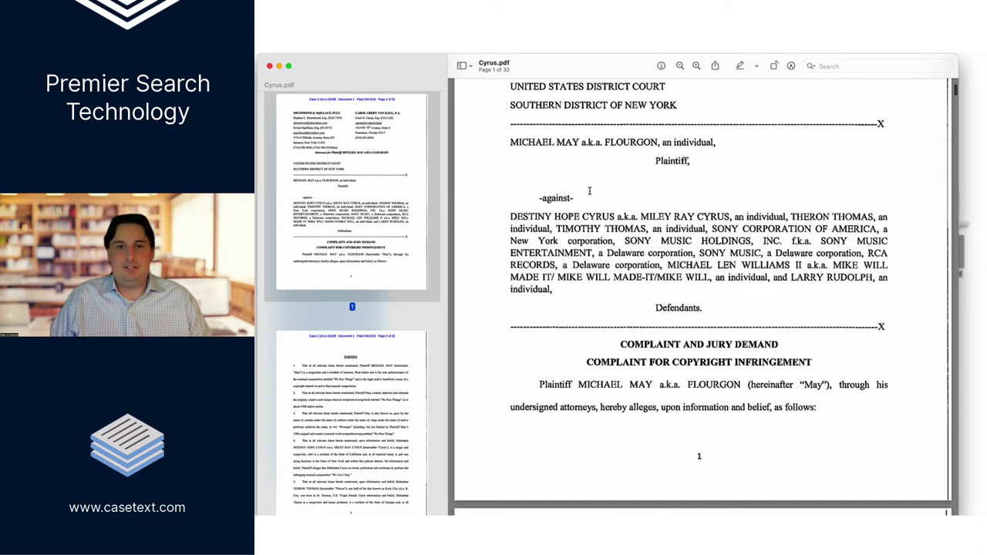
scroll(590, 191, down, 3)
scroll(590, 191, down, 18)
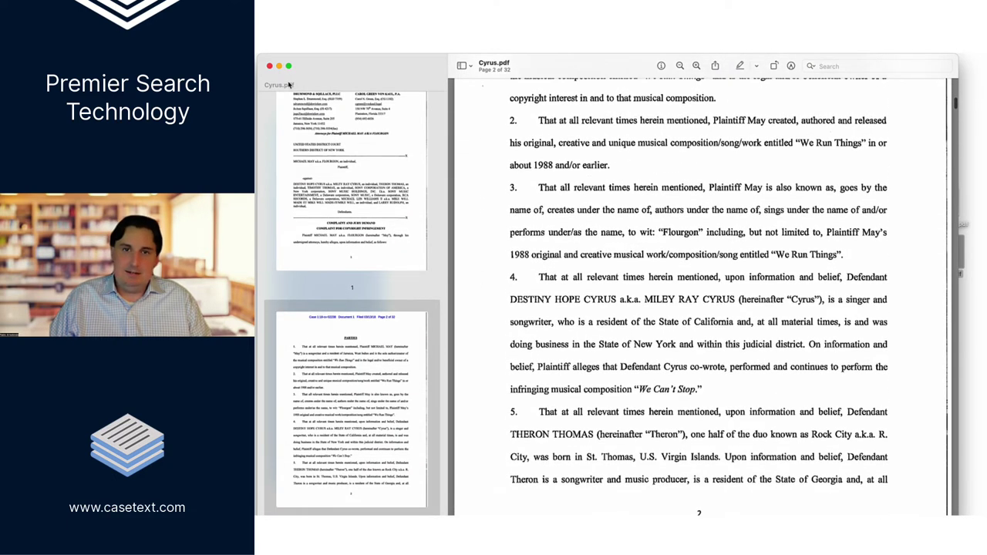
click(269, 66)
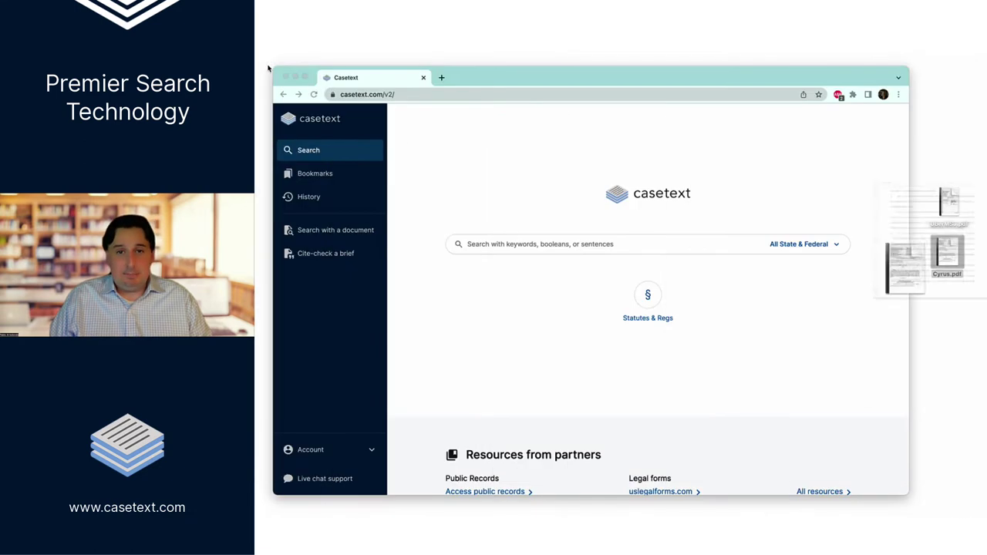
Upload Cyrus.pdf to CARA A.I. and focus the recommended cases on 'copyright'.
click(322, 229)
drag(949, 248, 643, 232)
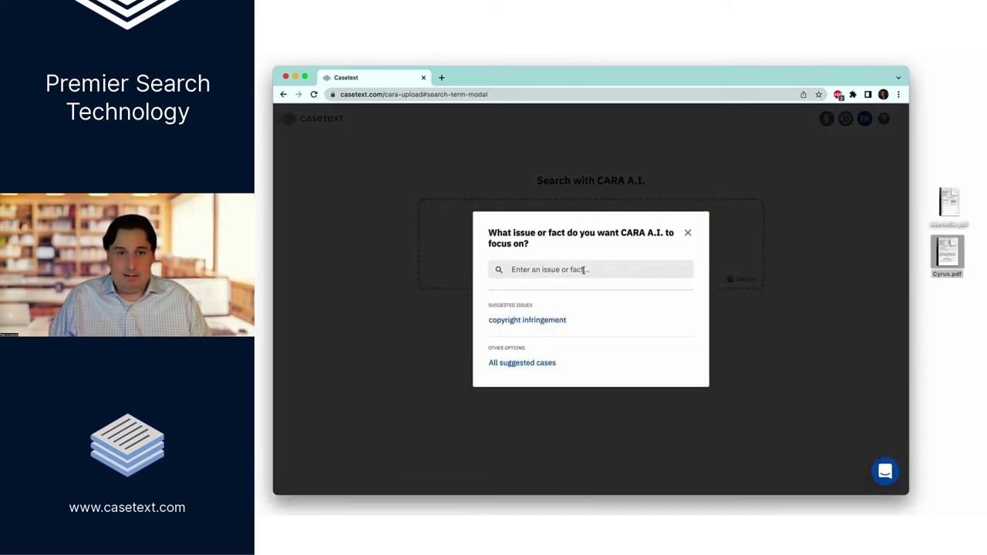
text(copyright)
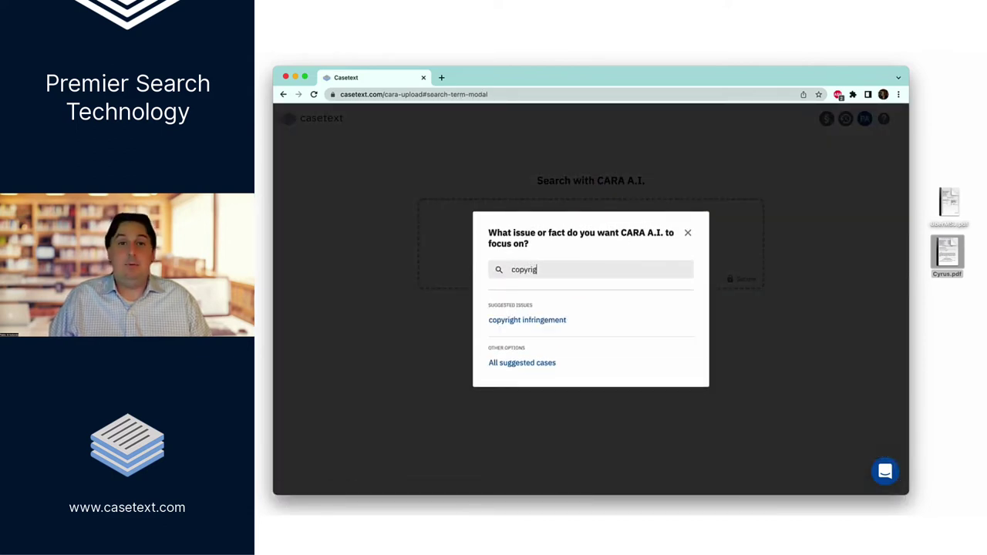
key(Return)
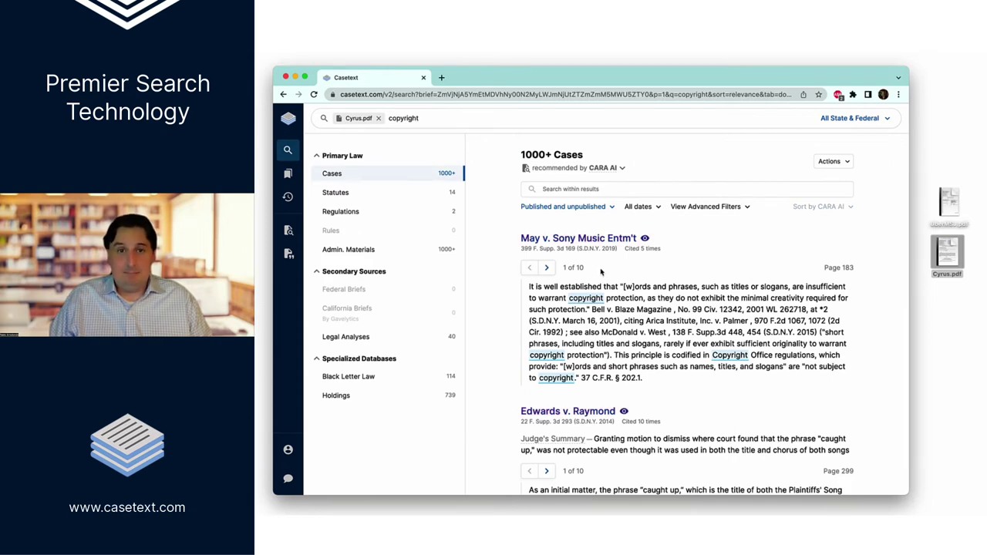
Open Stratchborneo v. Arc Music Corp. from the copyright results, skim it, and go back to the results.
scroll(600, 271, down, 5)
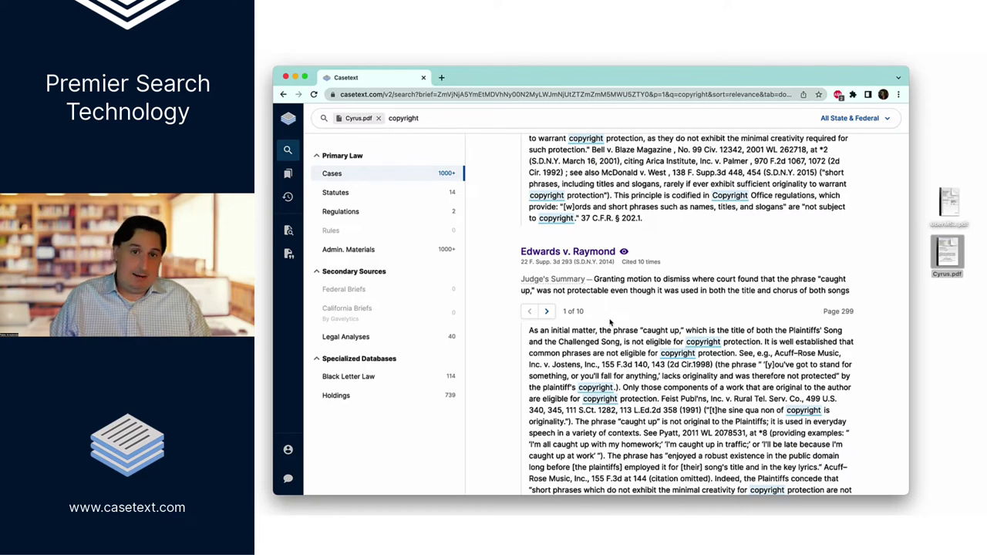
scroll(610, 323, down, 7)
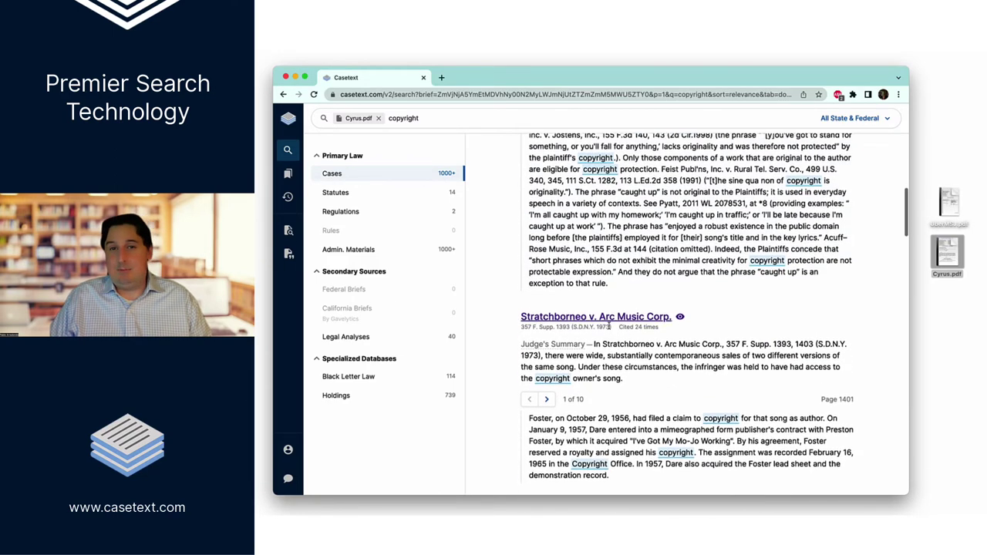
click(609, 311)
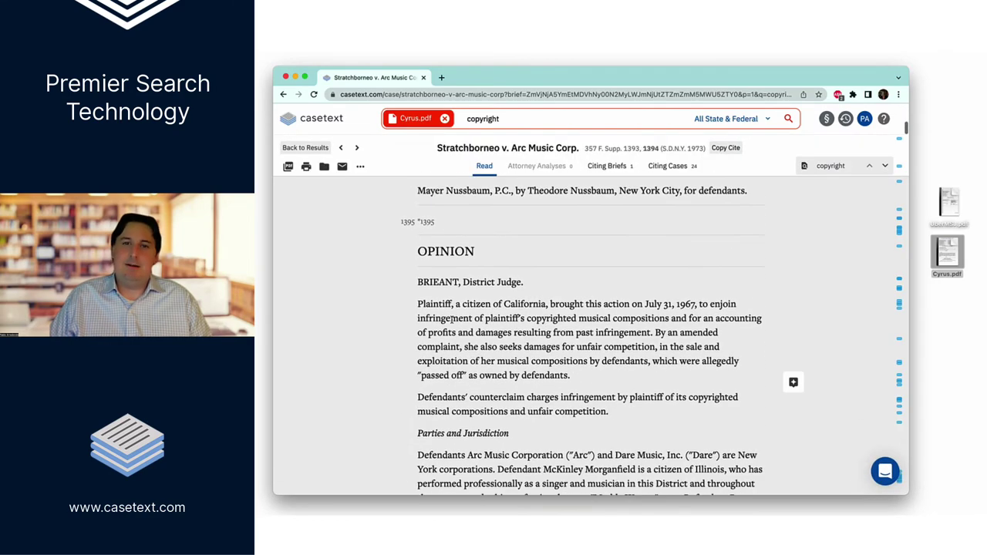
scroll(452, 318, down, 6)
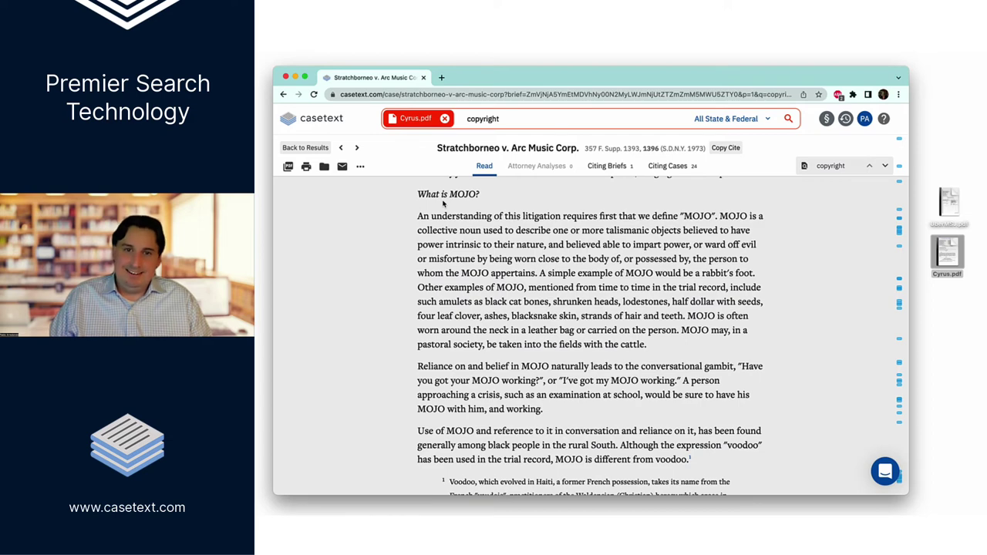
click(307, 148)
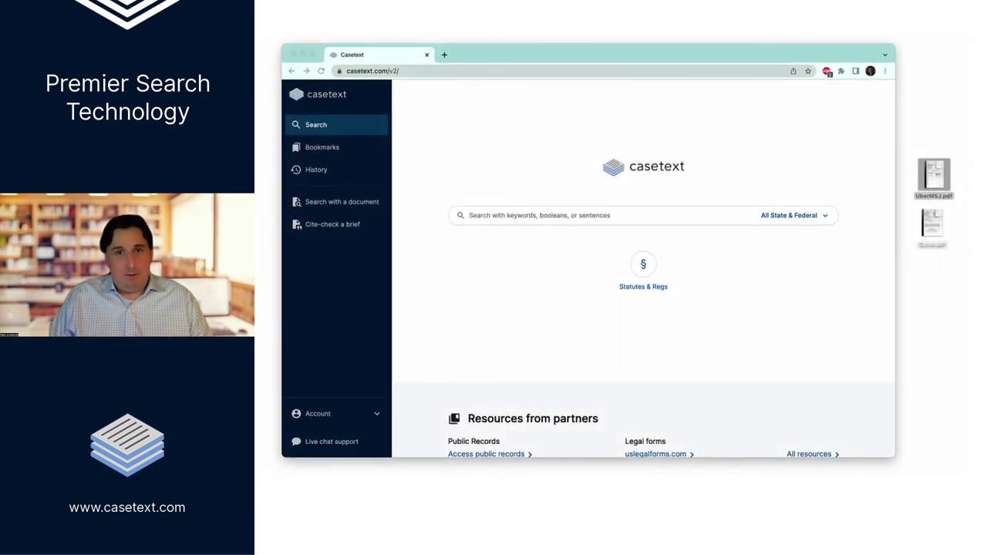
Open UberMSJ.pdf in Preview and page down to its Table of Authorities on page 5.
double_click(934, 176)
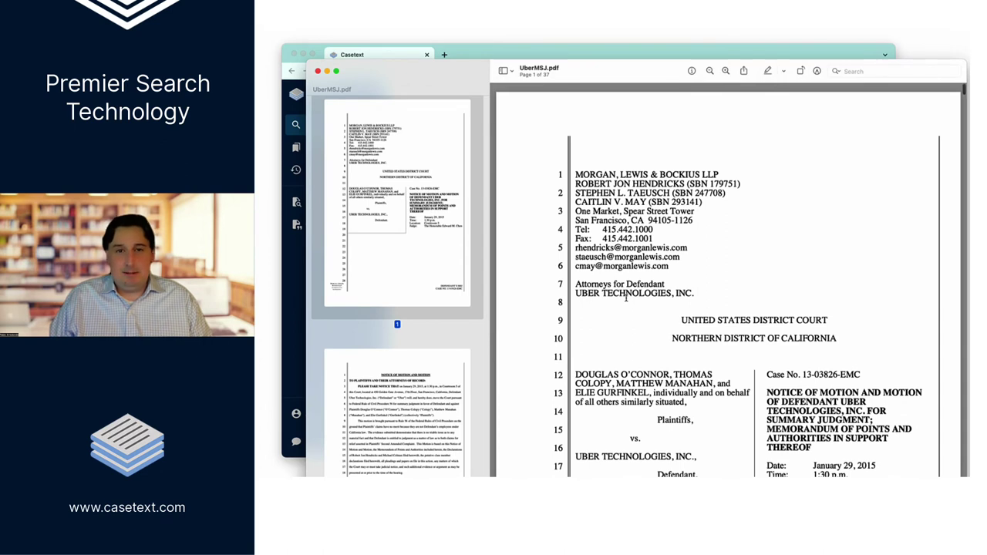
scroll(626, 298, down, 2)
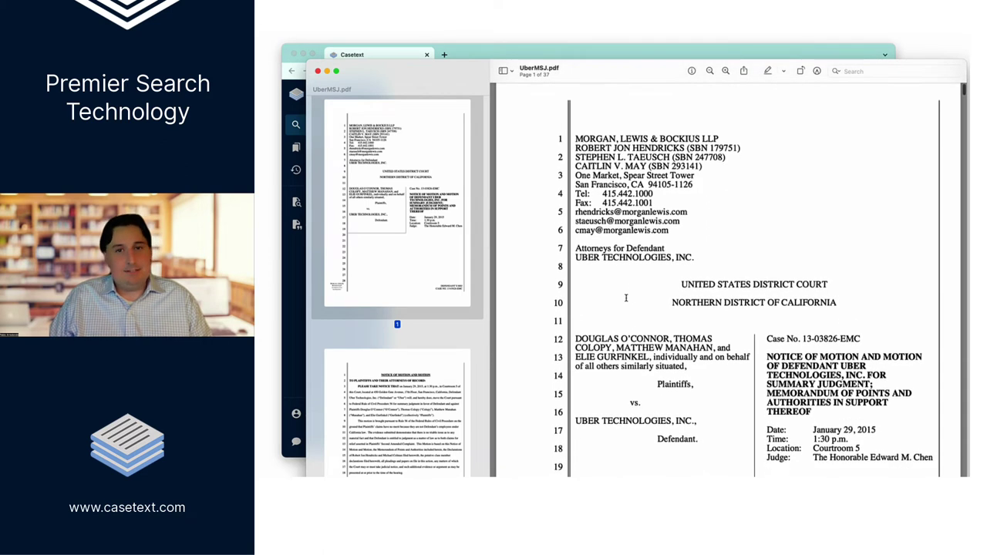
scroll(626, 298, down, 3)
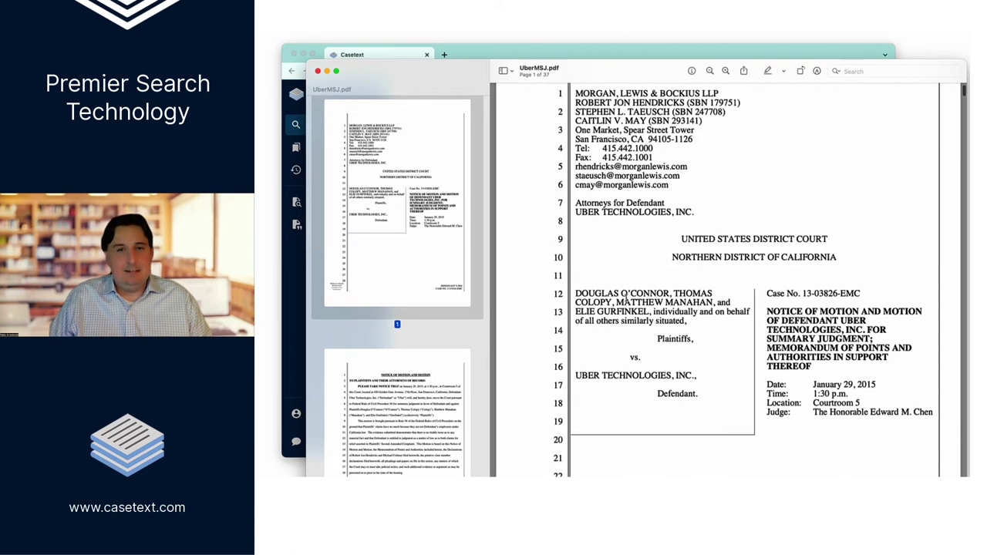
scroll(626, 298, down, 20)
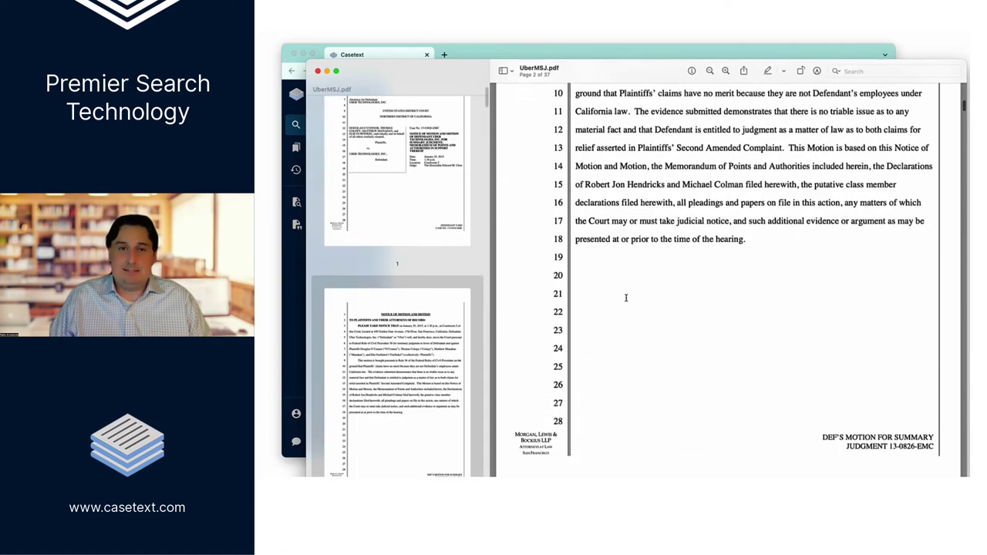
scroll(626, 298, down, 20)
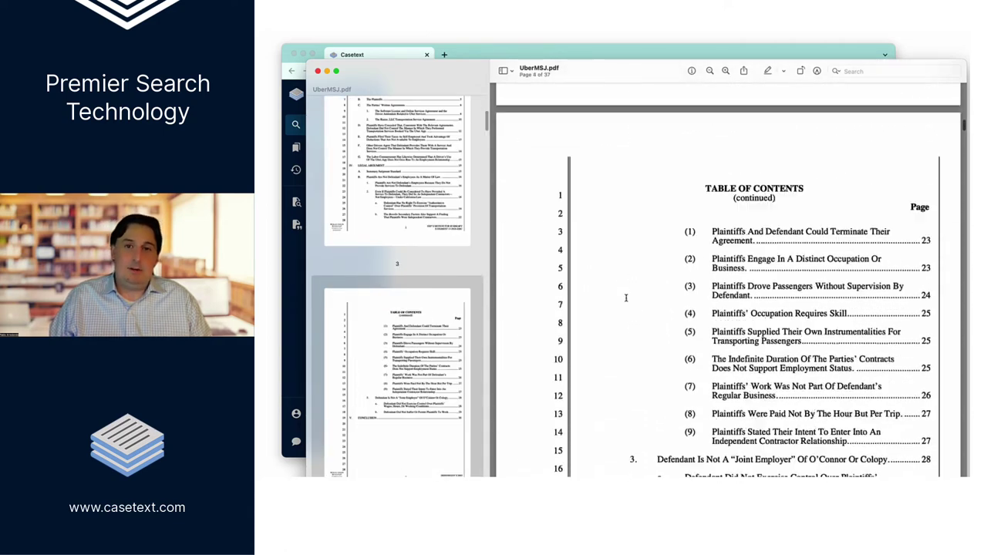
scroll(626, 297, down, 8)
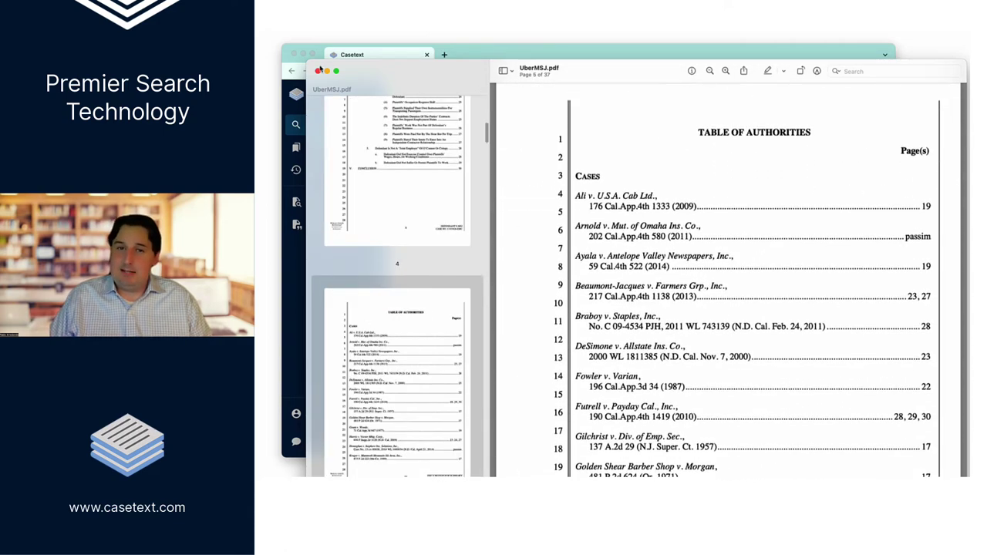
Close Preview, upload UberMSJ.pdf to CARA A.I., and show All suggested cases.
click(317, 71)
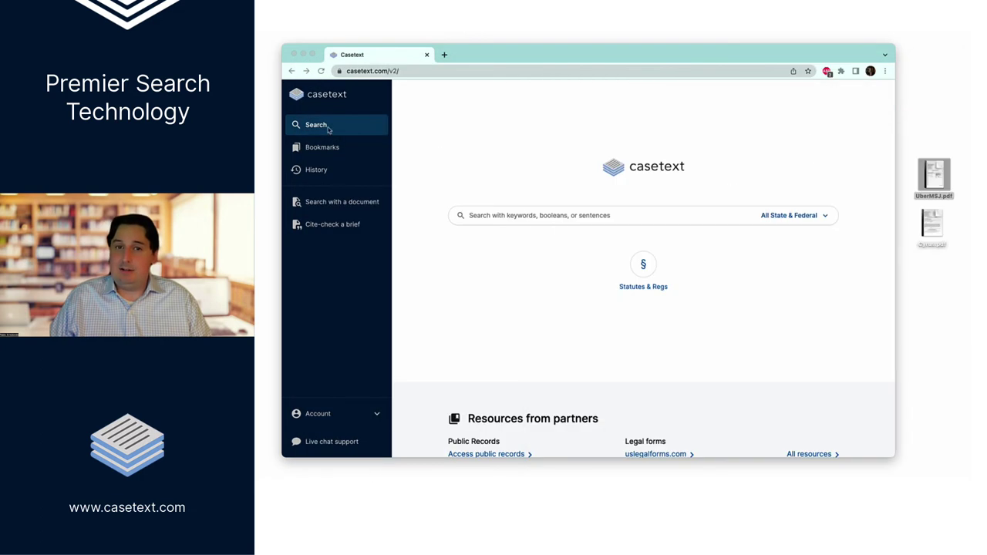
click(333, 203)
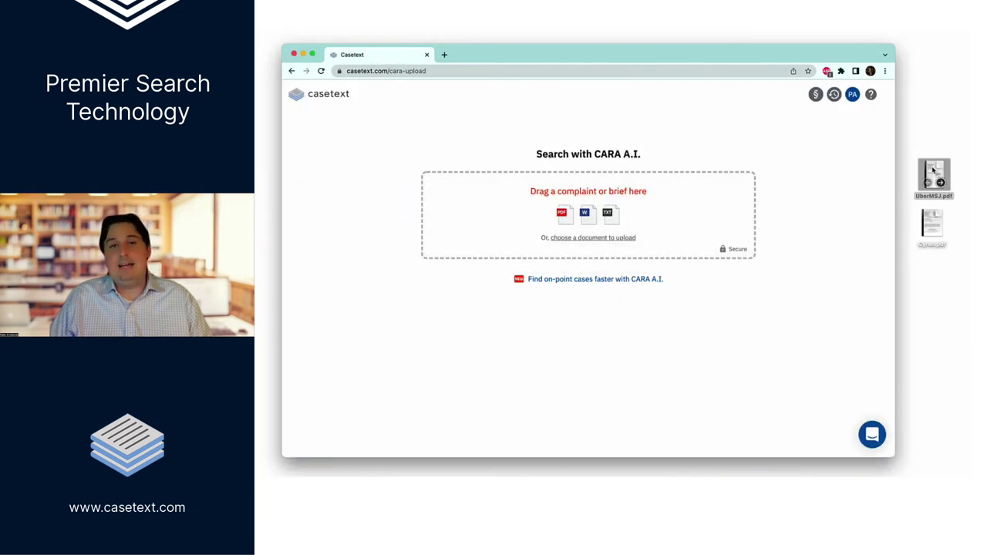
drag(934, 168, 624, 196)
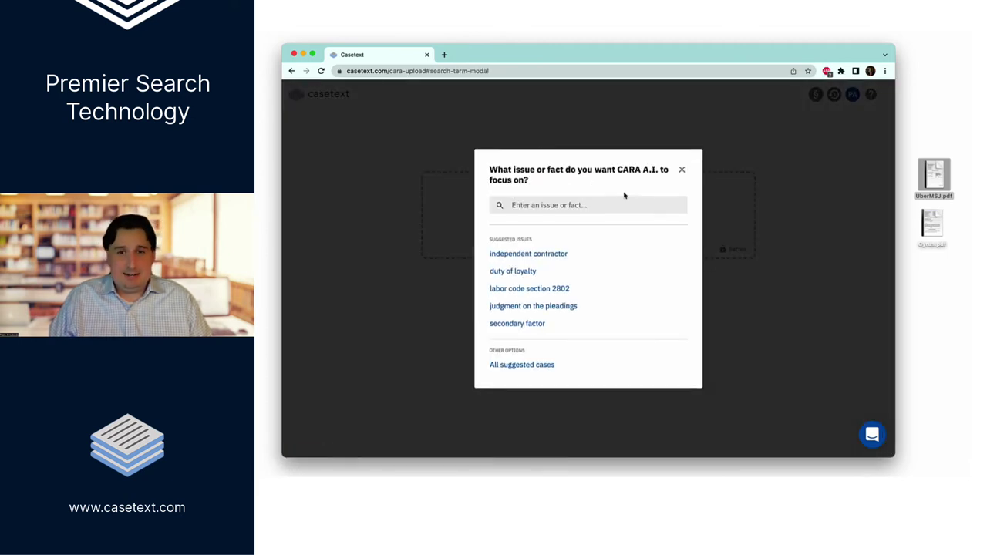
click(508, 366)
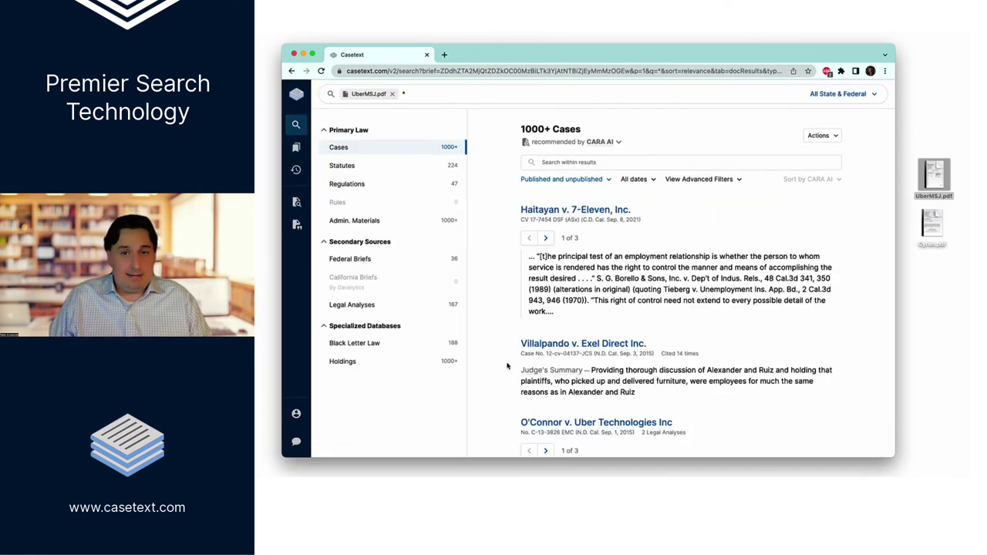
Scroll through the CARA cases recommended for UberMSJ.pdf, led by Haitayan v. 7-Eleven.
scroll(507, 366, down, 5)
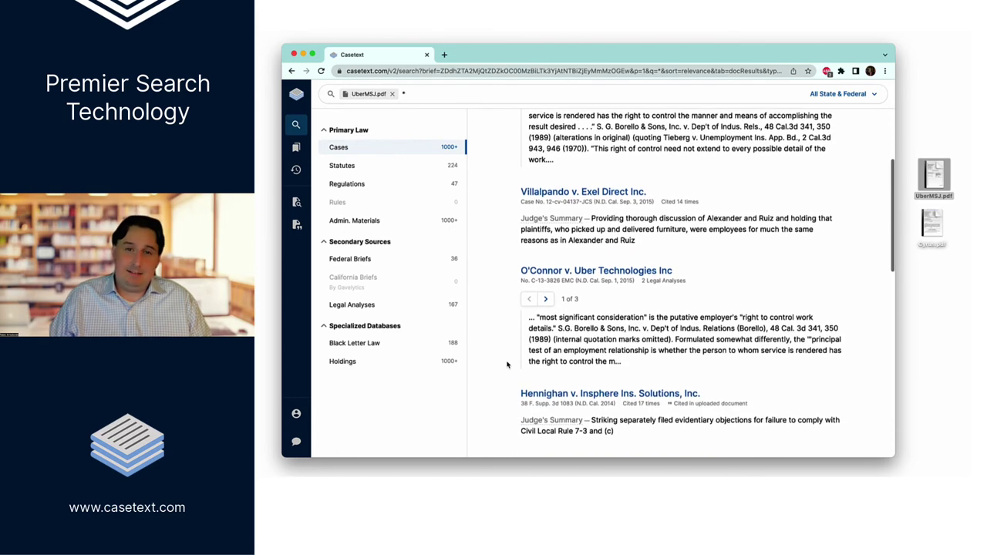
scroll(508, 365, down, 10)
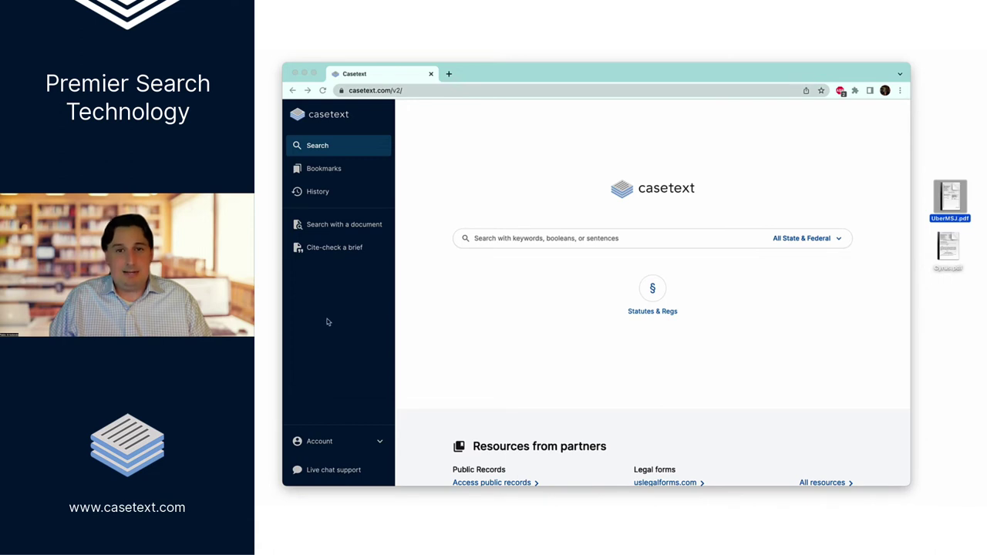
Cite-check UberMSJ.pdf by uploading it to Cite-check a brief.
click(476, 312)
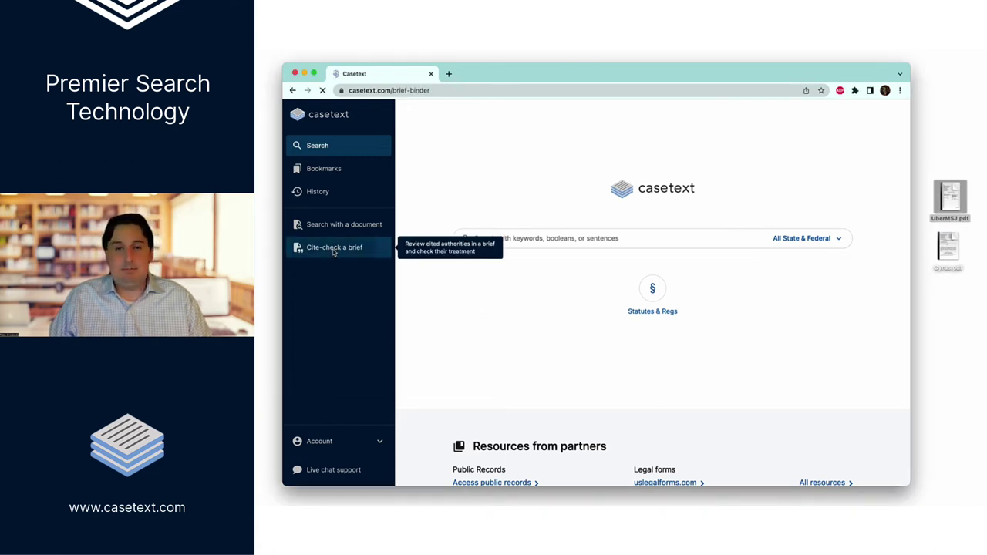
drag(950, 197, 646, 222)
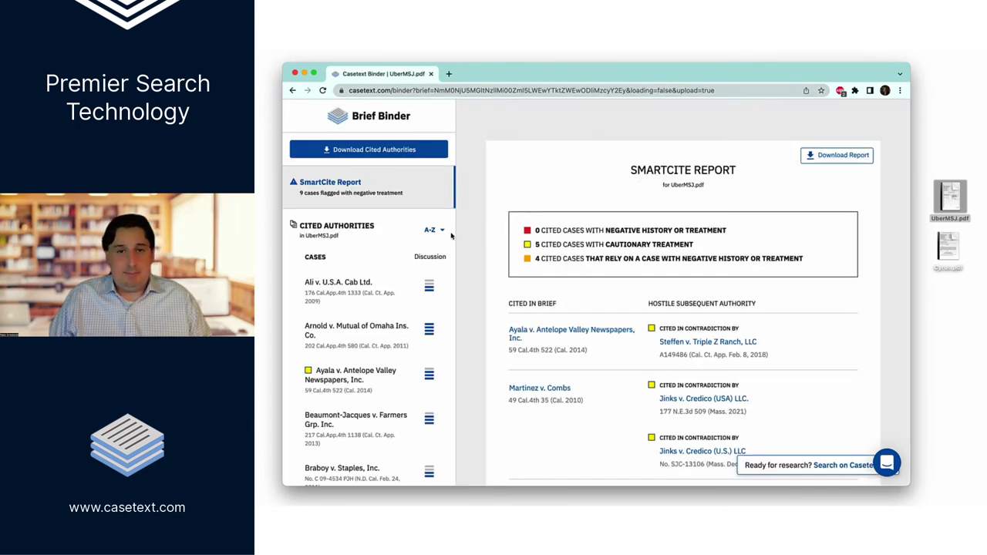
Sort cited authorities by Depth of discussion, view Arnold v. Mutual of Omaha at pages 584 and 588.
click(437, 235)
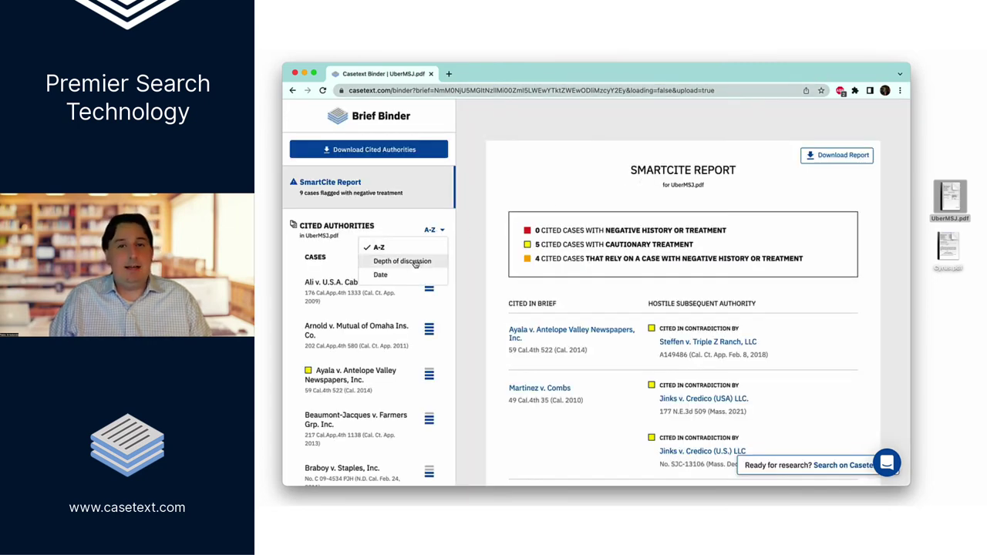
click(414, 262)
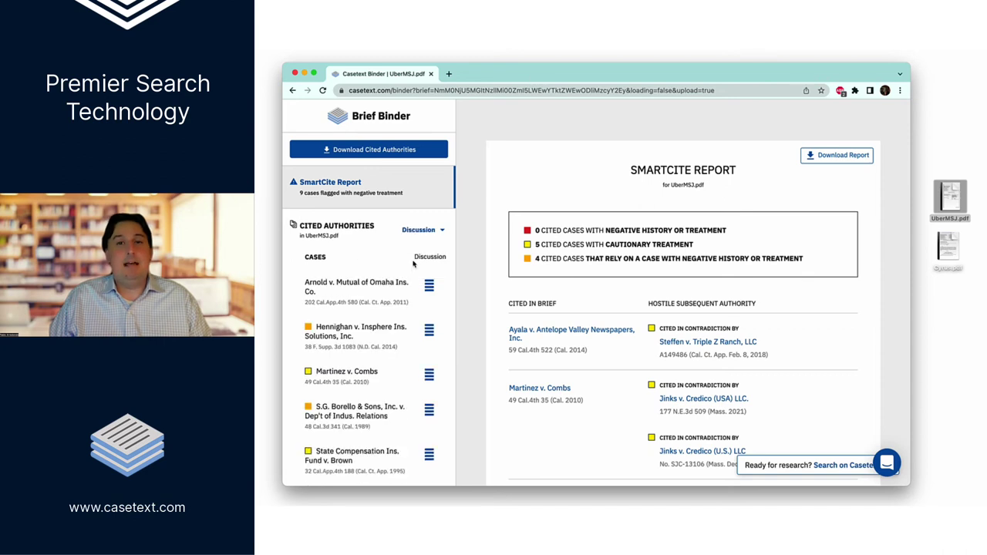
click(361, 291)
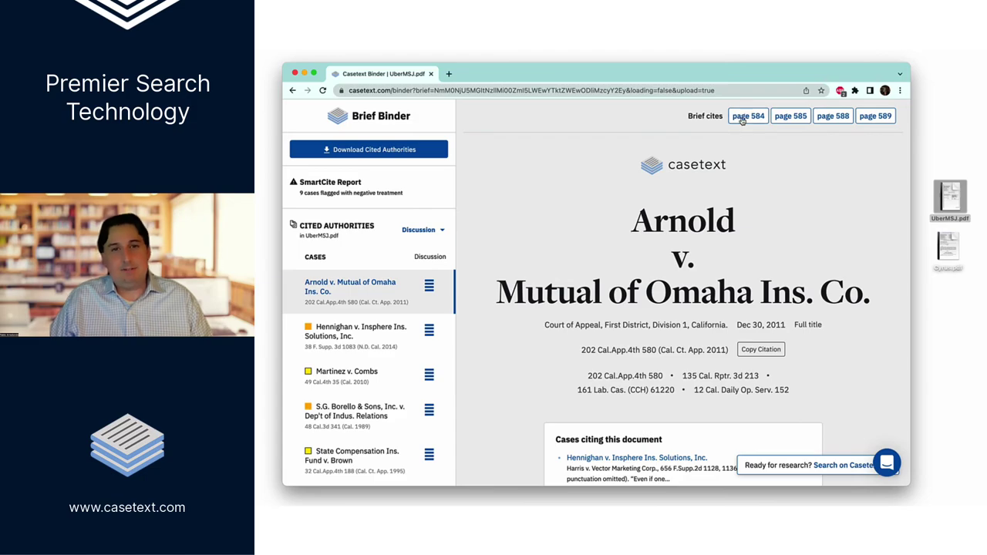
click(744, 120)
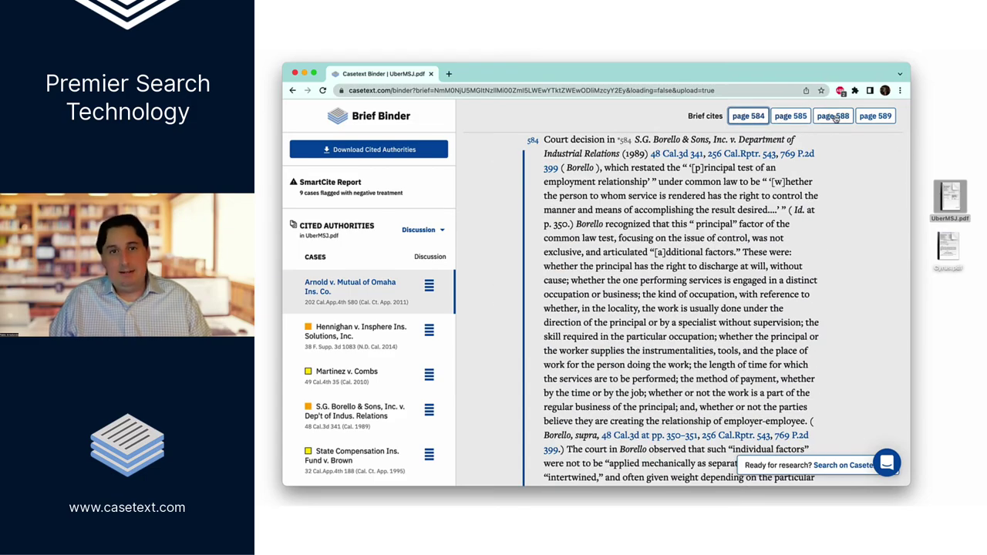
click(833, 116)
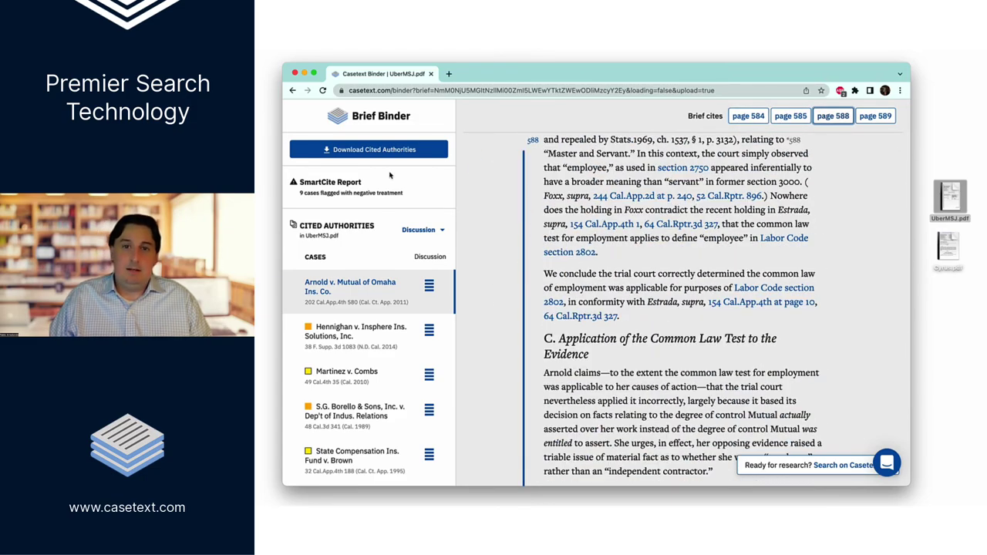
click(334, 192)
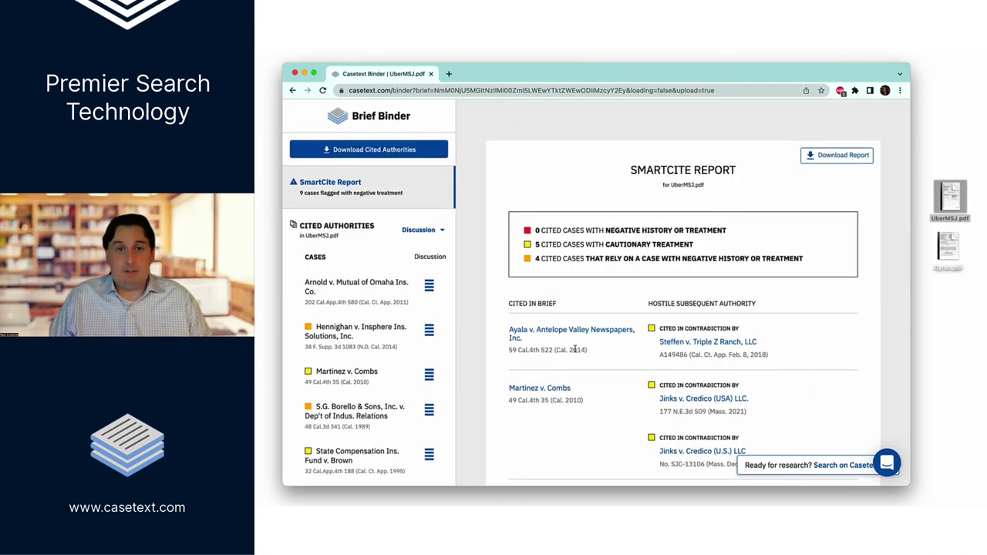
scroll(575, 349, down, 3)
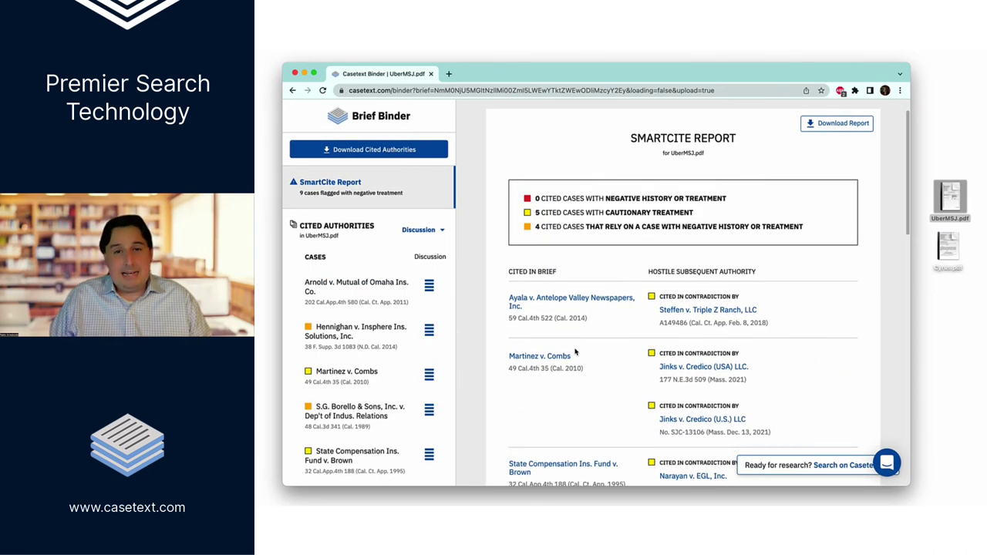
scroll(575, 352, down, 3)
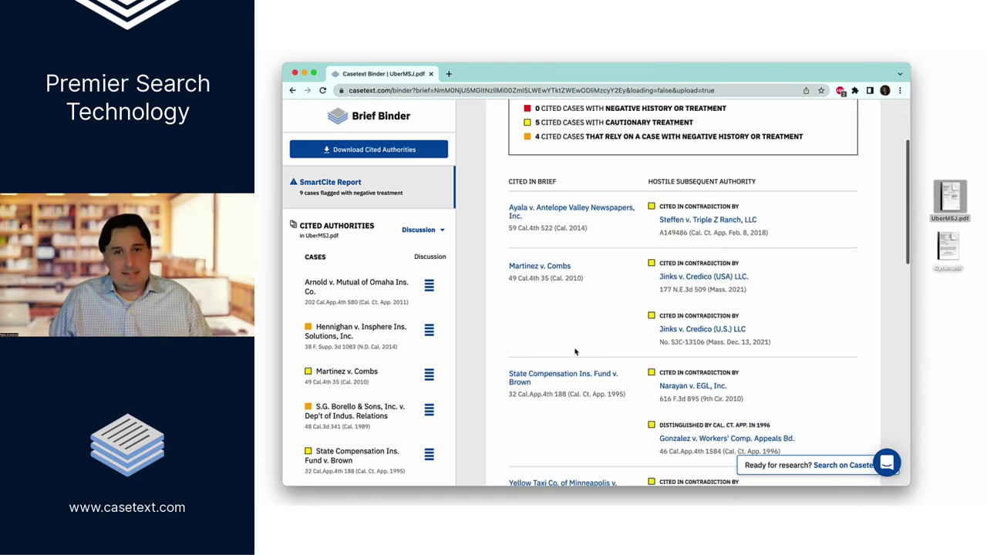
scroll(574, 352, down, 9)
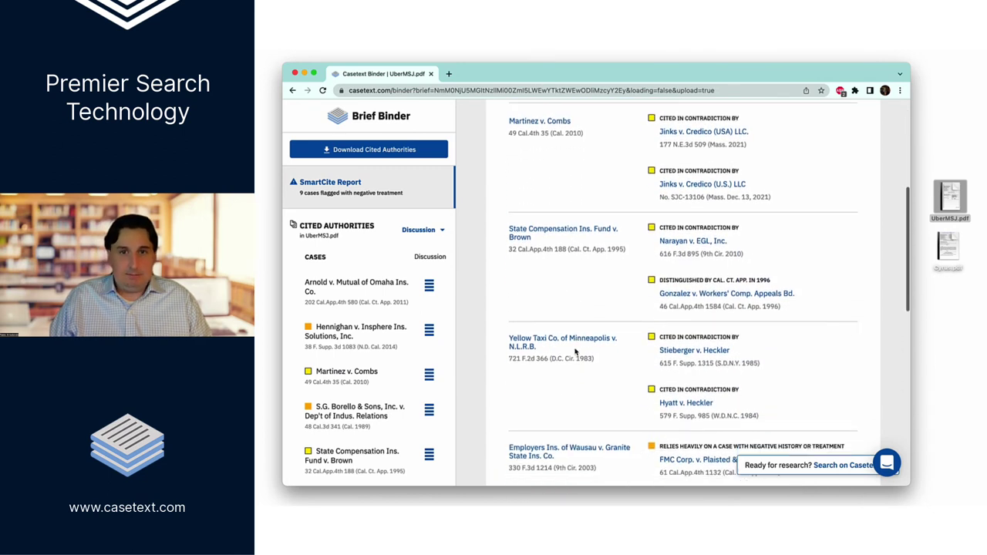
scroll(574, 352, down, 6)
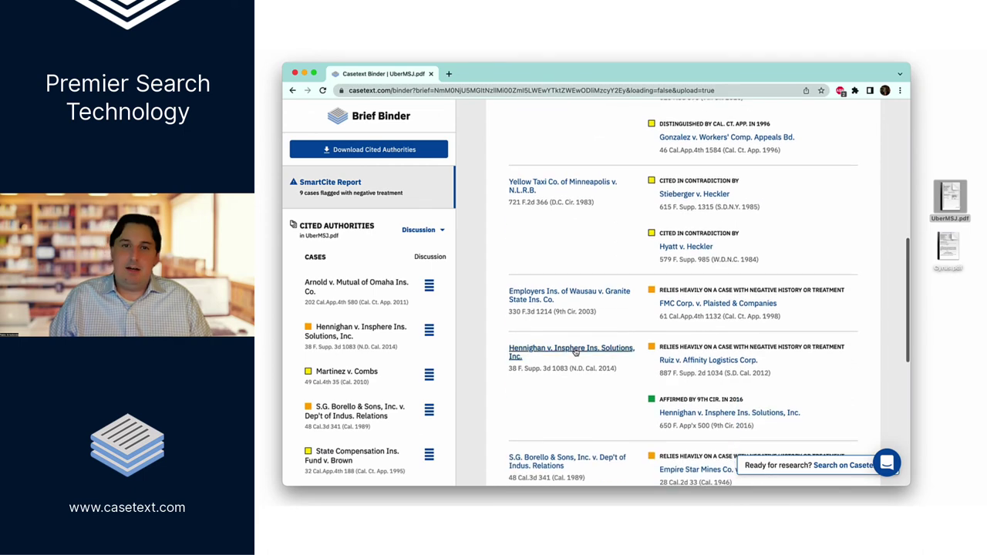
scroll(574, 352, down, 1)
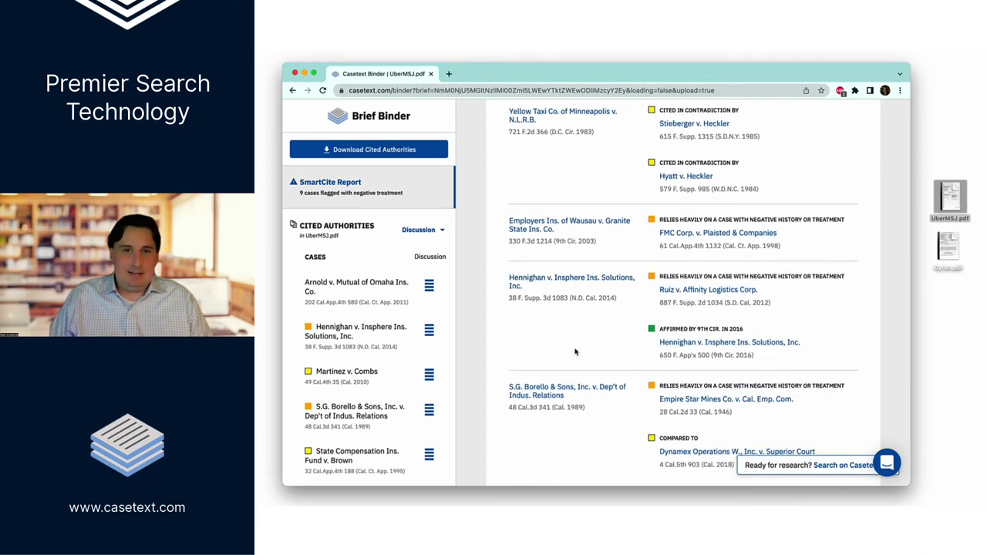